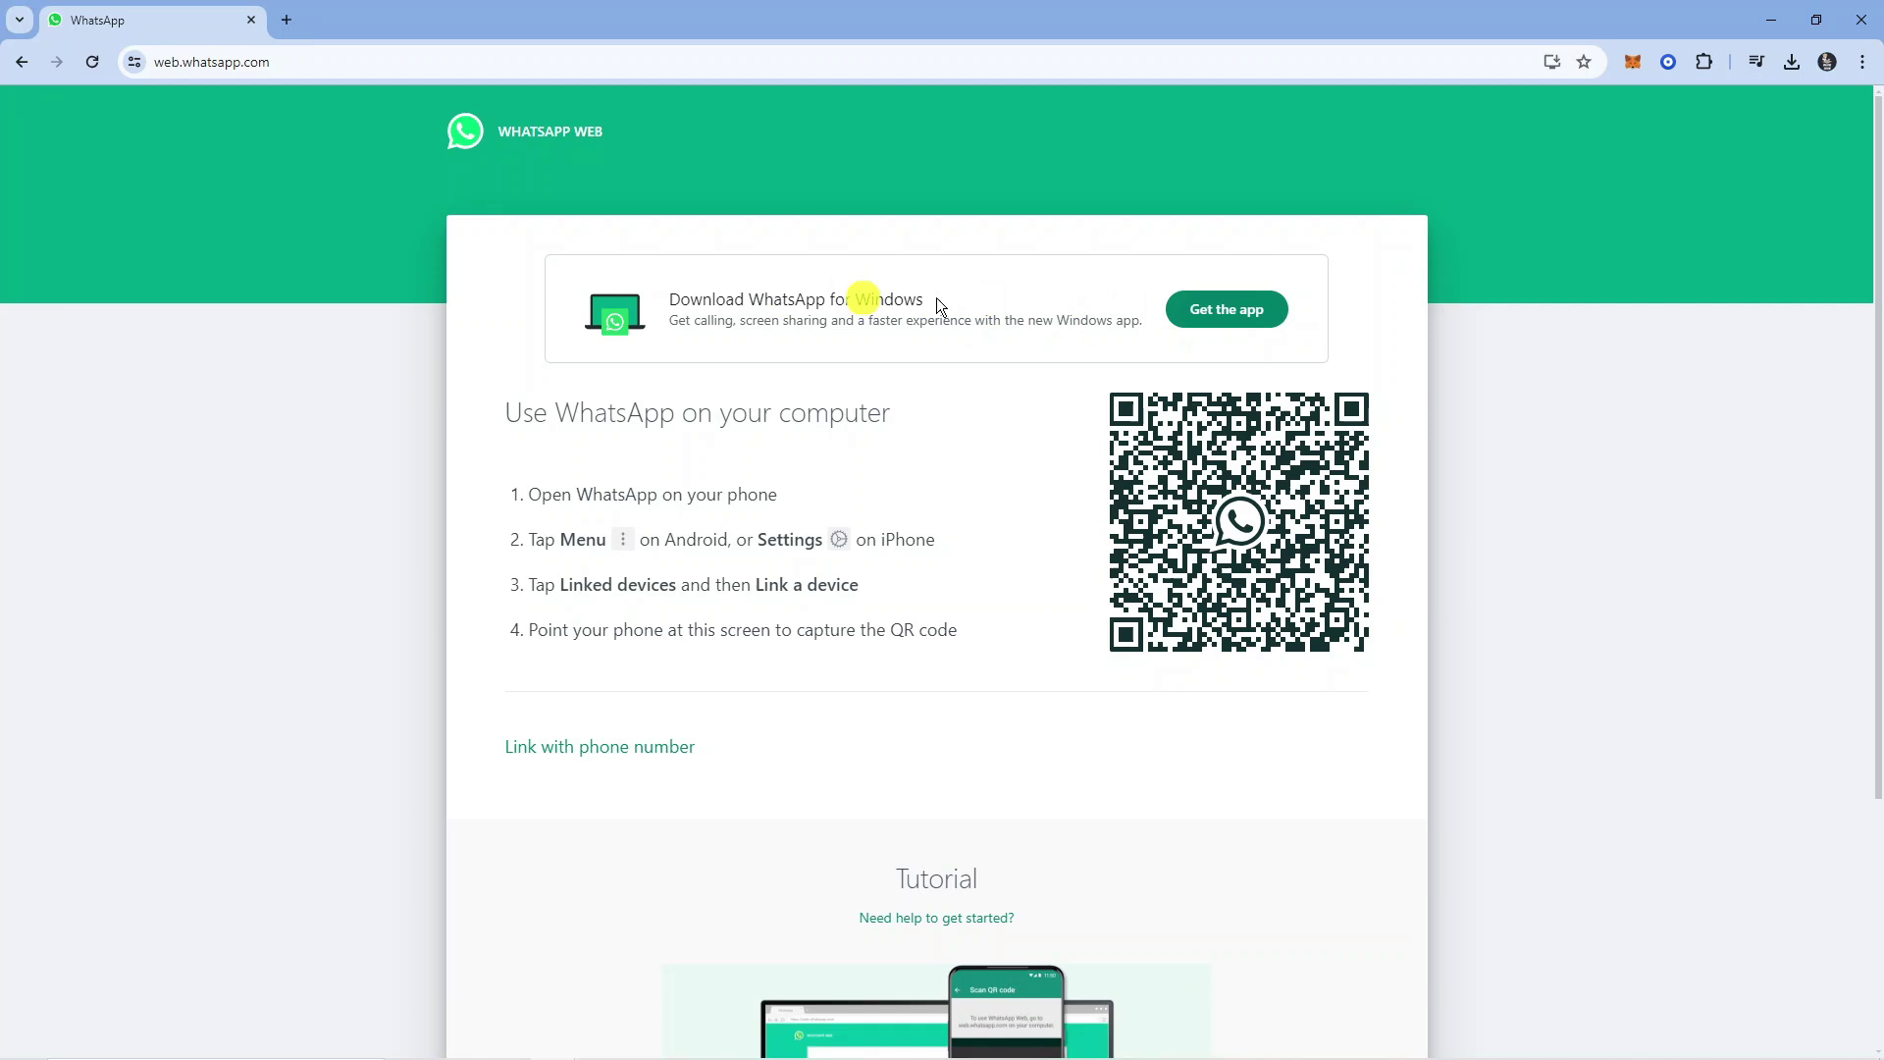
# Step: Request the WhatsApp for Windows app and let the site open Microsoft Store to install it
pyautogui.click(1222, 309)
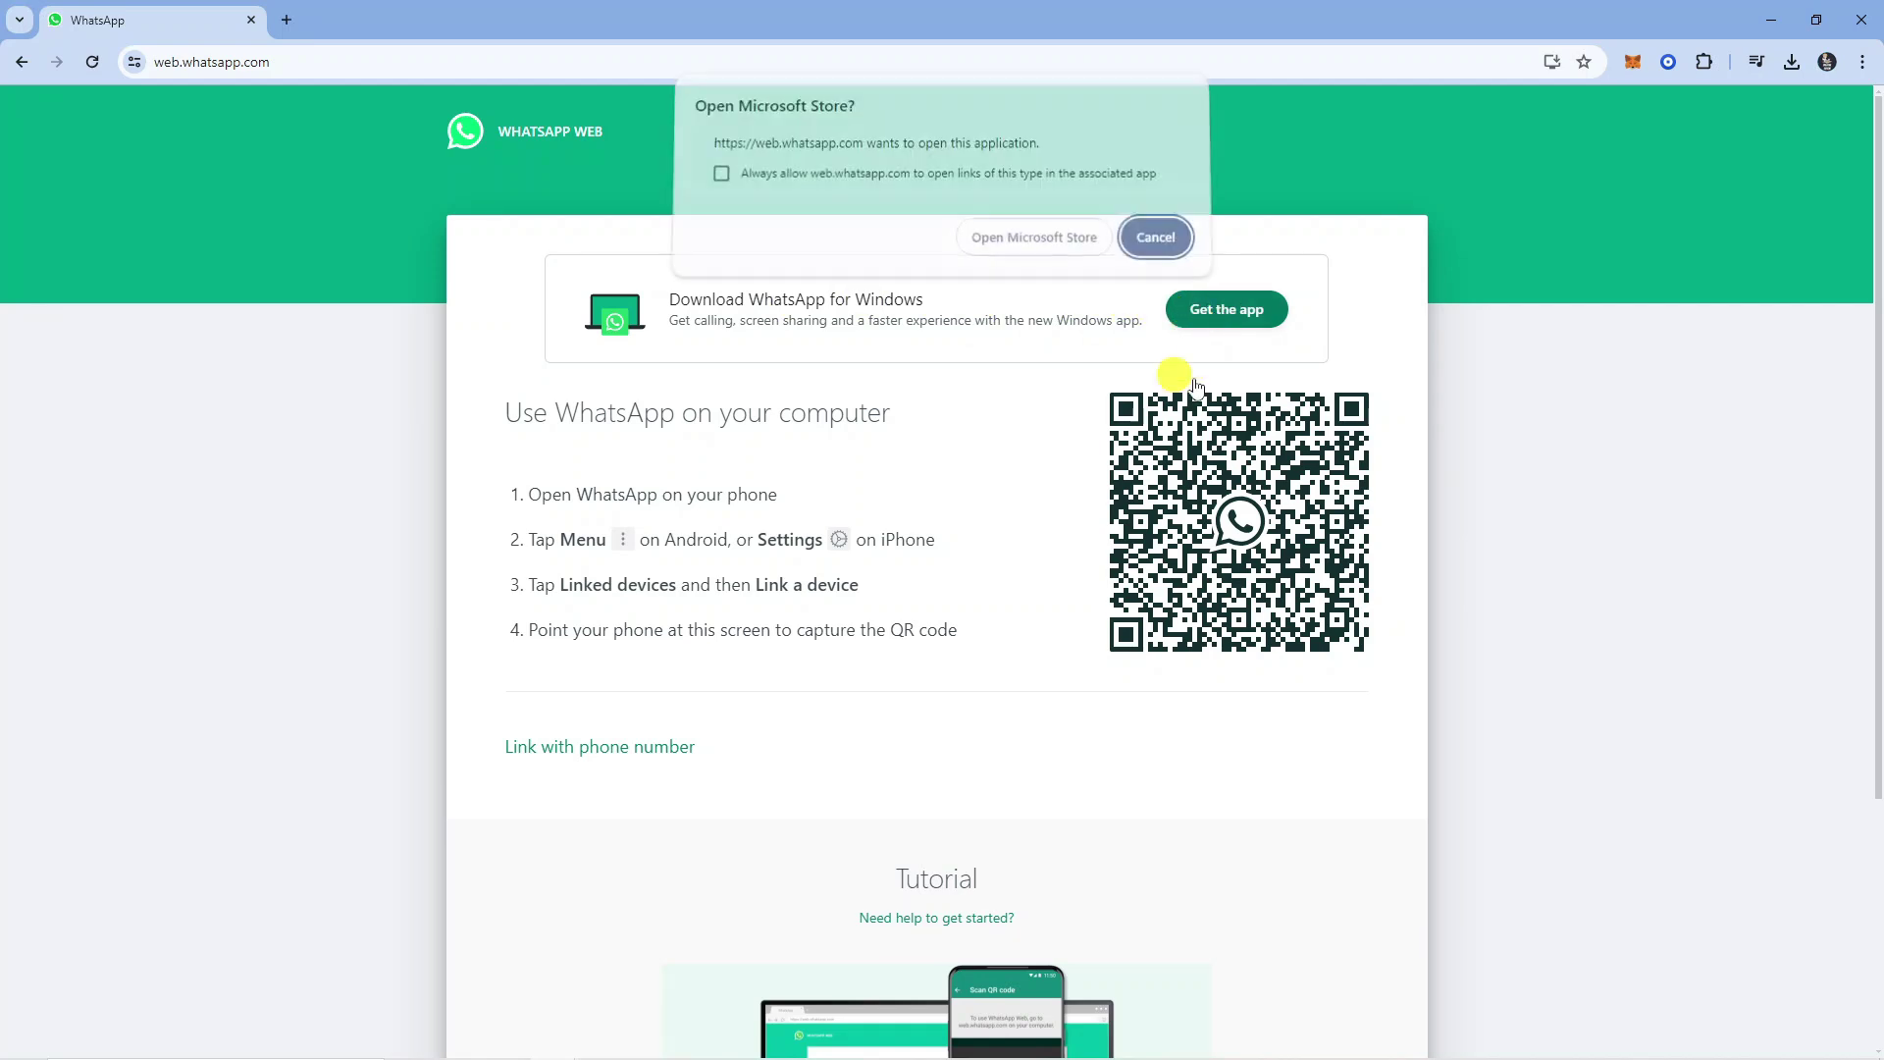
pyautogui.click(1033, 243)
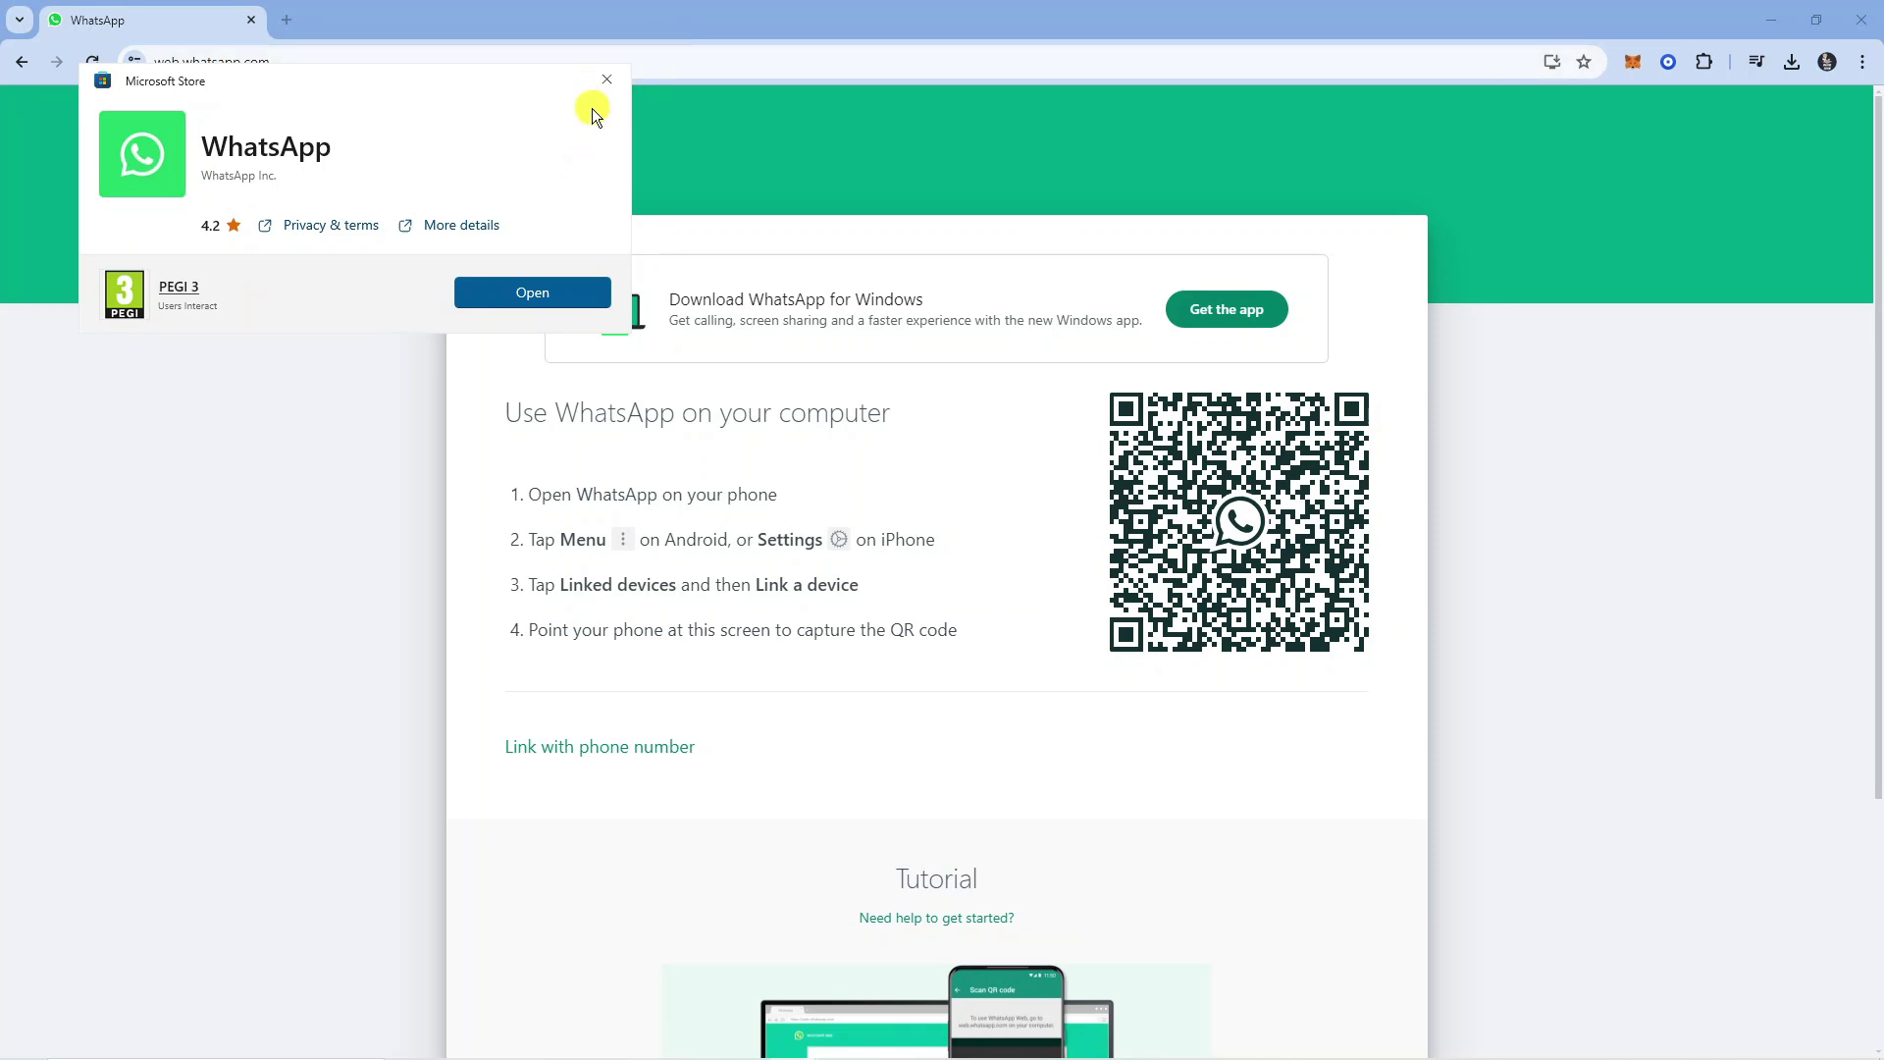
# Step: Dismiss the Microsoft Store install popup so the installed WhatsApp app can be launched
pyautogui.click(605, 79)
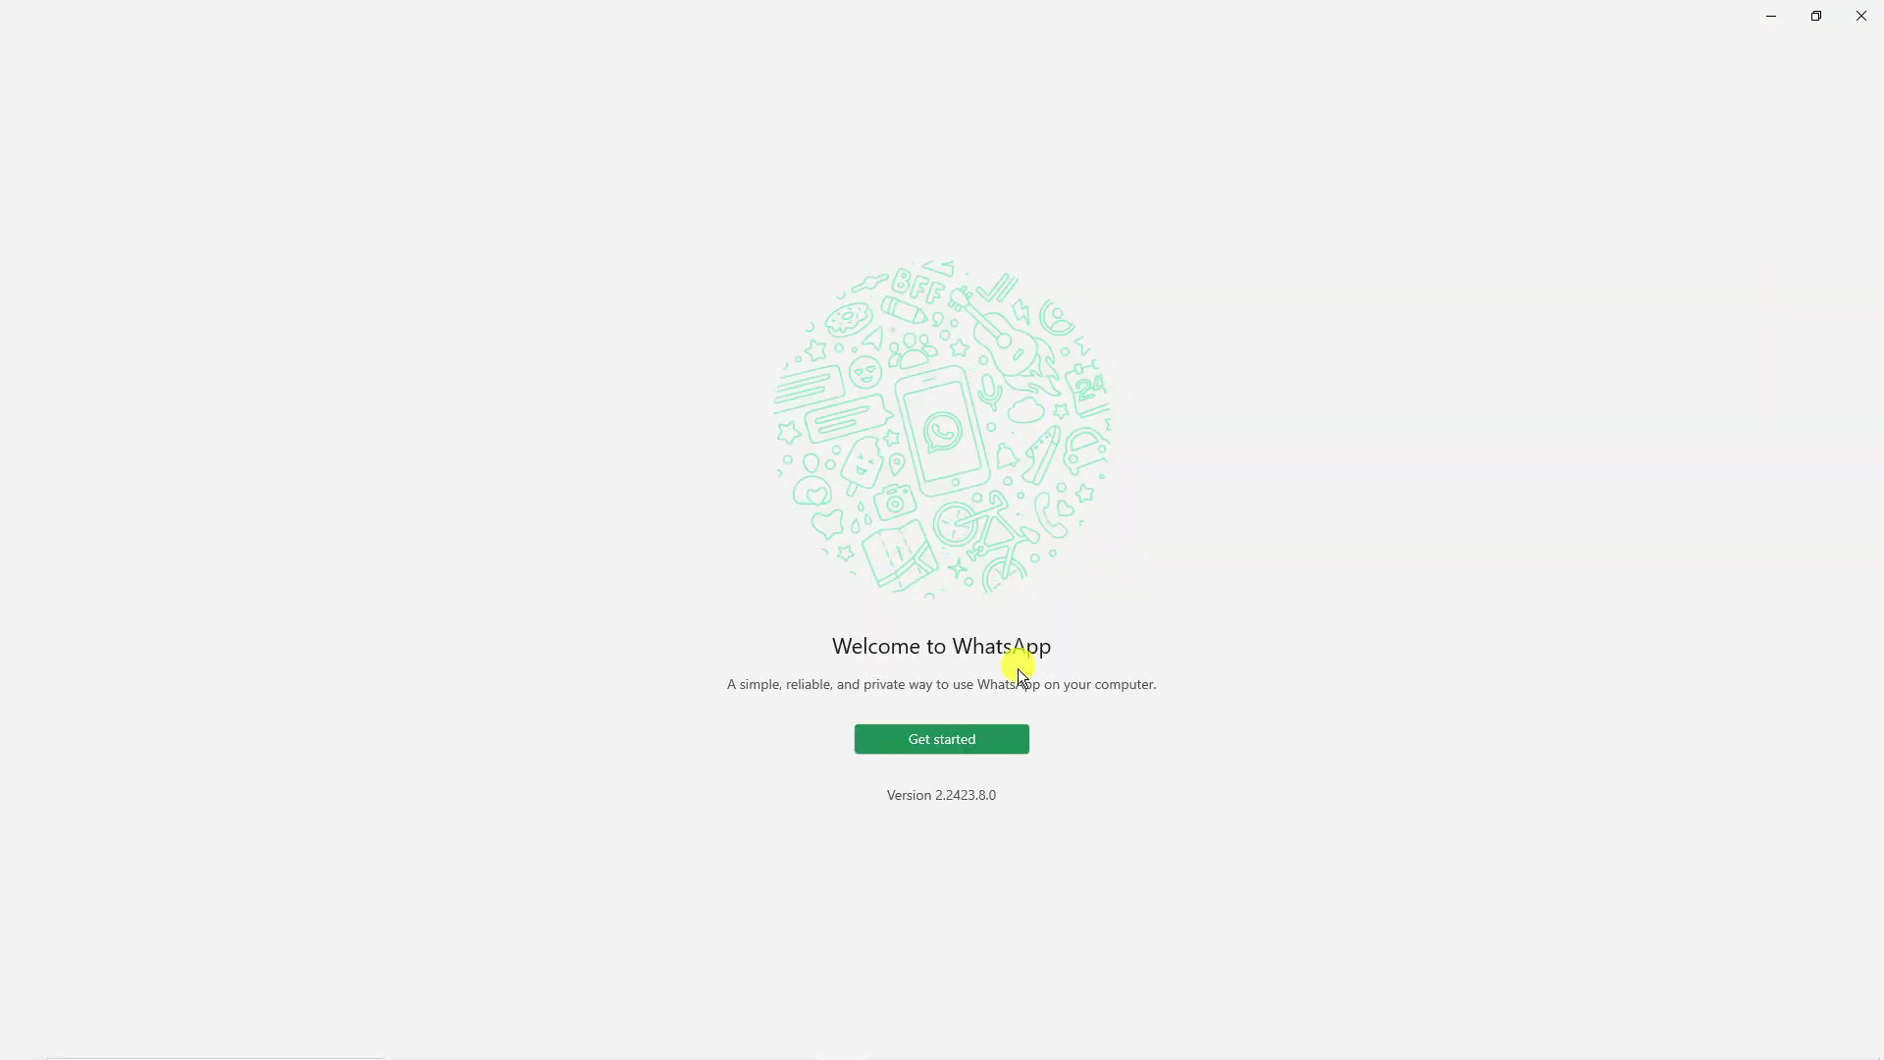
# Step: Choose Get started on the Welcome to WhatsApp screen to reach the device-linking QR code
pyautogui.click(971, 735)
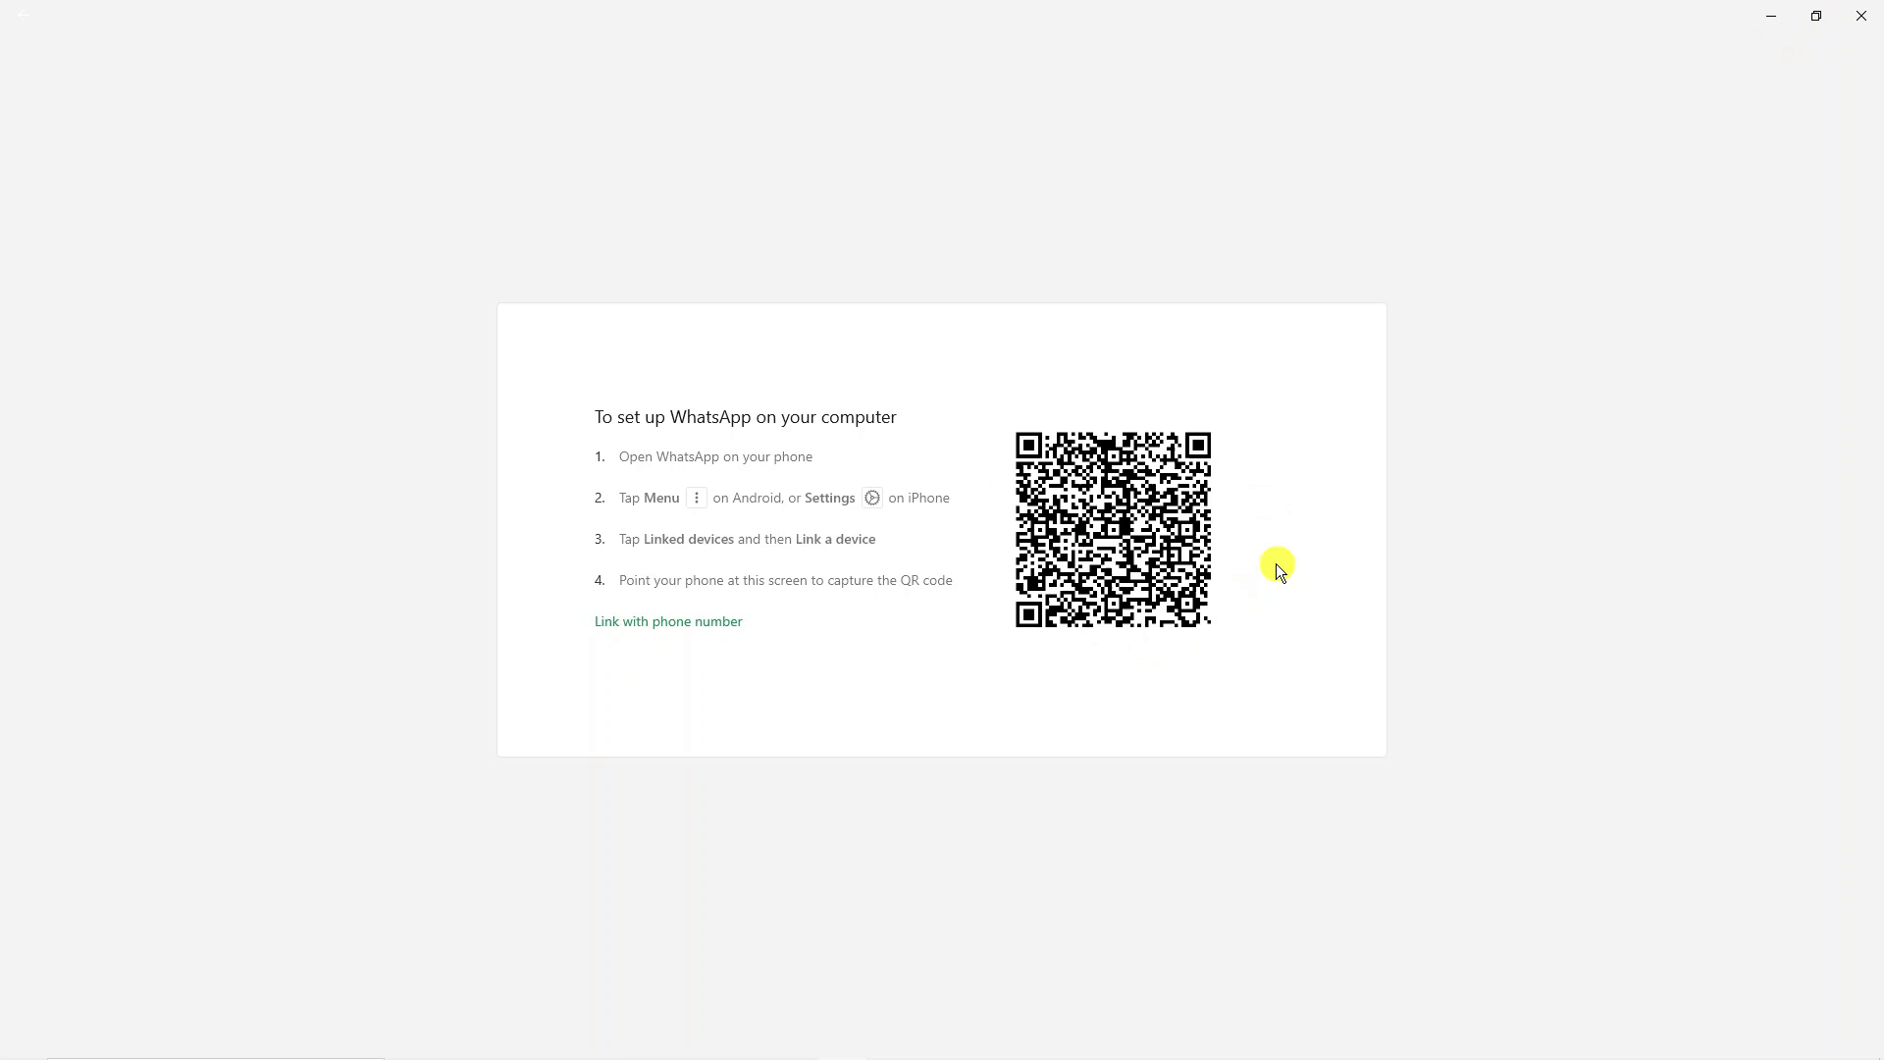